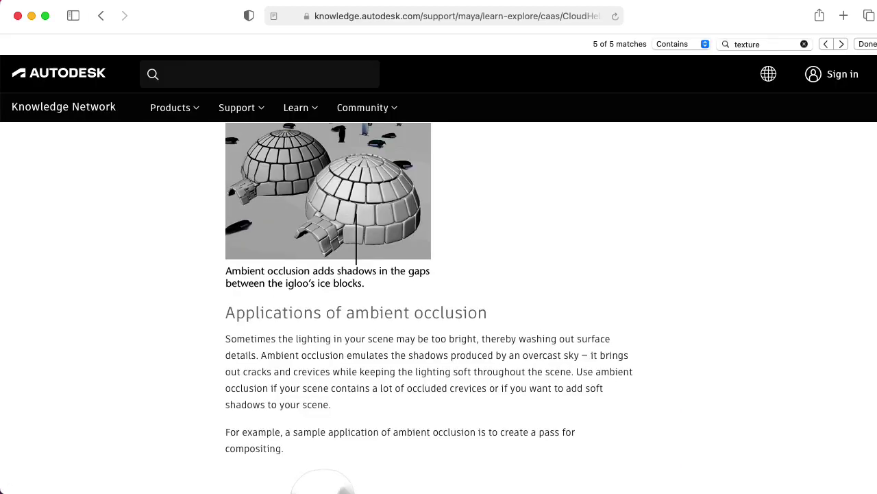
# Look over the Autodesk article on ambient occlusion and download GPU22Lightmapping.unitypackage from the GitHub repository
pyautogui.scroll(10, 429, 308)
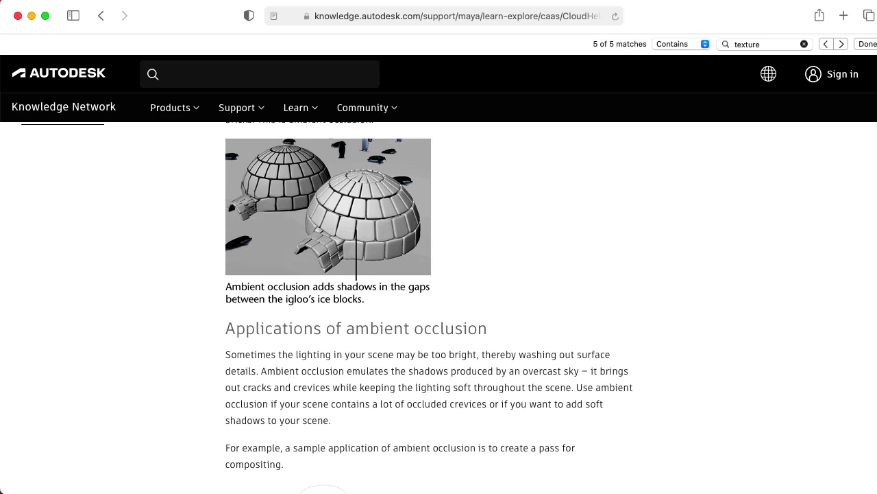
pyautogui.scroll(5, 437, 308)
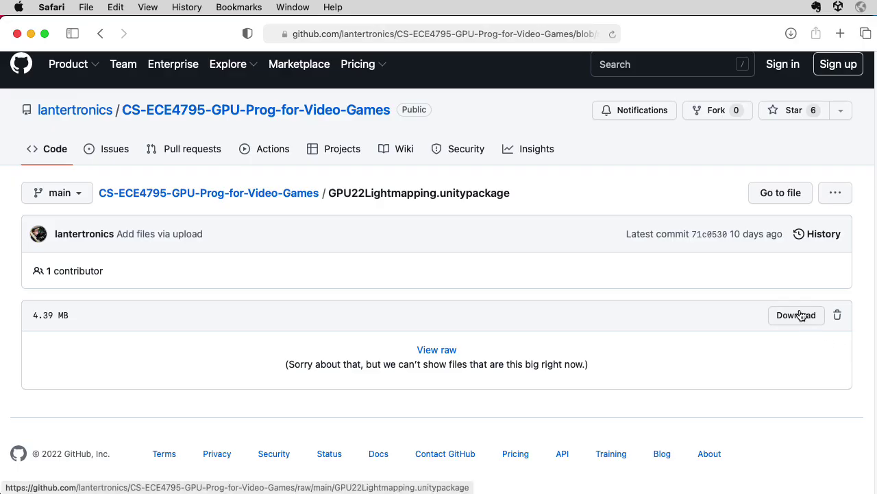
pyautogui.click(799, 314)
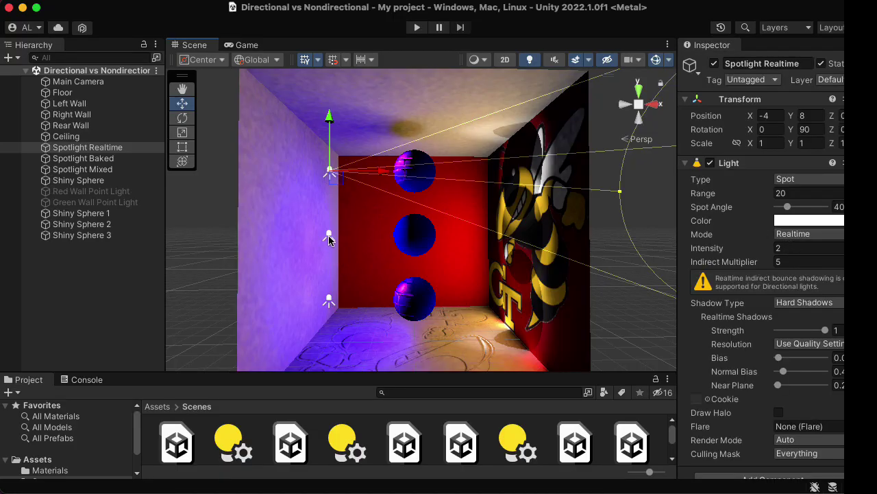
# Switch to Unity and inspect the light settings of the baked and mixed spotlights, ending with nothing selected
pyautogui.click(329, 237)
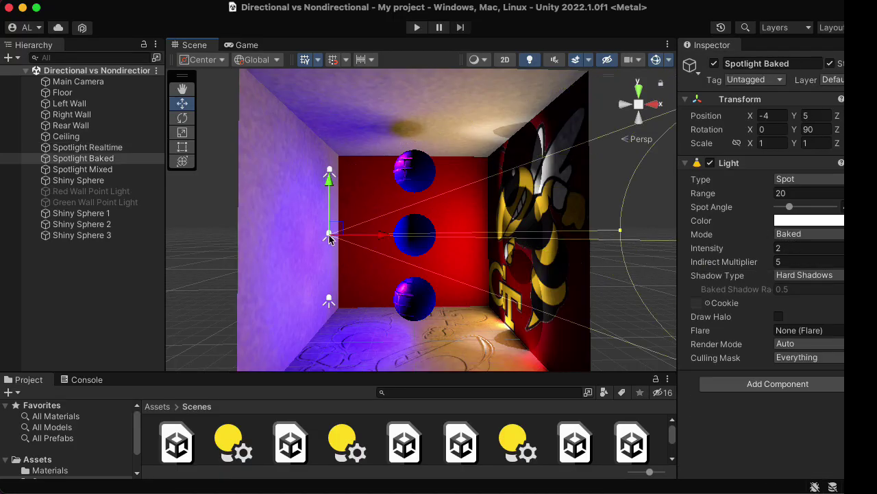
pyautogui.click(328, 302)
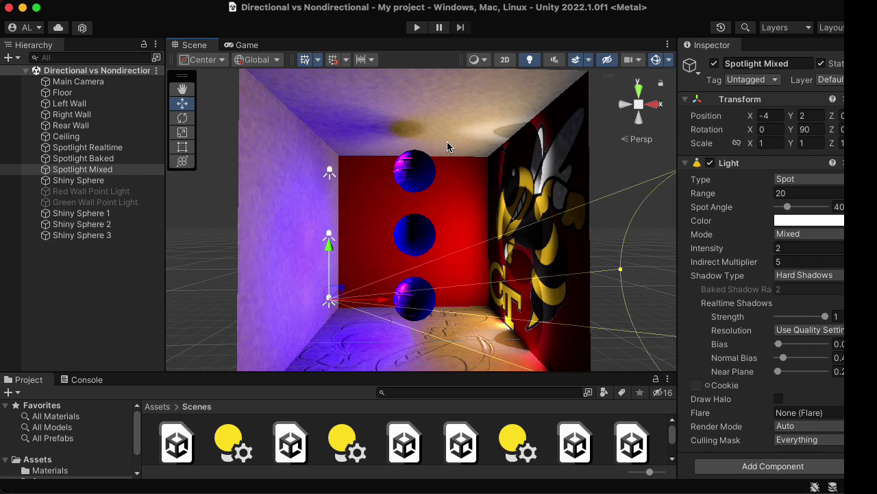
pyautogui.click(194, 236)
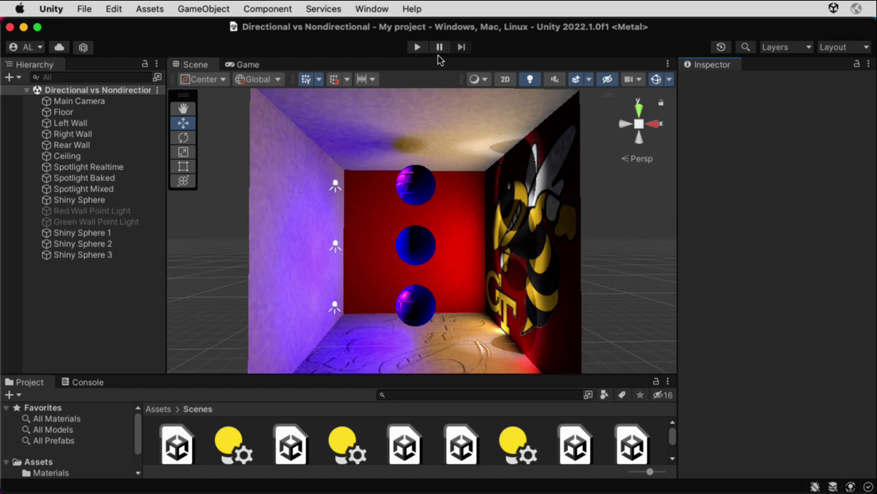
# Open the Lighting settings and enable Ambient Occlusion for the scene's baked lightmaps
pyautogui.click(362, 7)
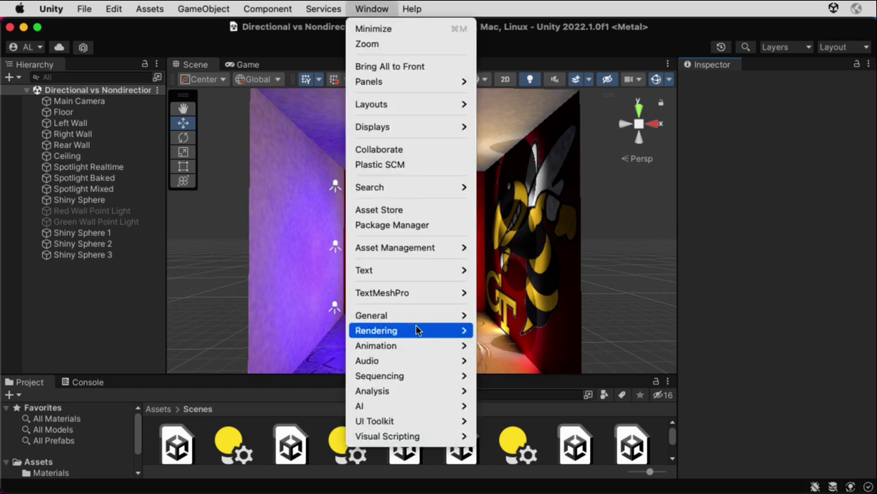
pyautogui.moveTo(415, 328)
pyautogui.click(492, 331)
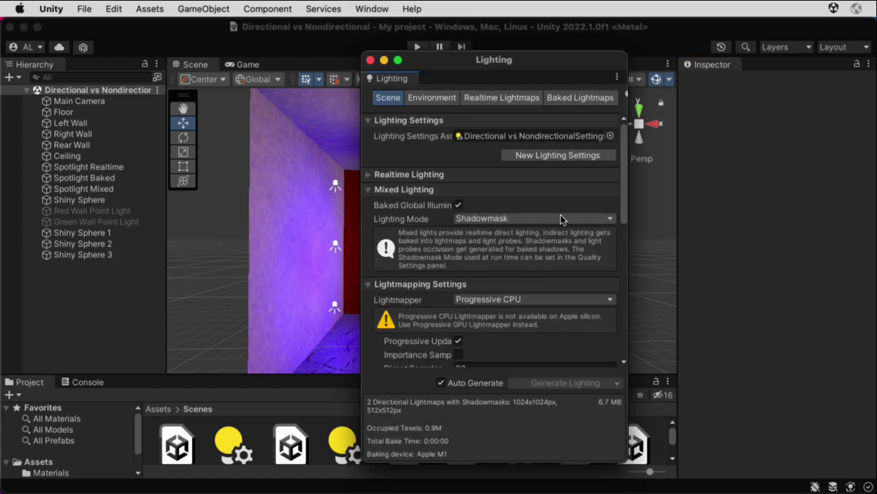
pyautogui.scroll(-5, 625, 215)
pyautogui.moveTo(630, 216); pyautogui.dragTo(634, 309)
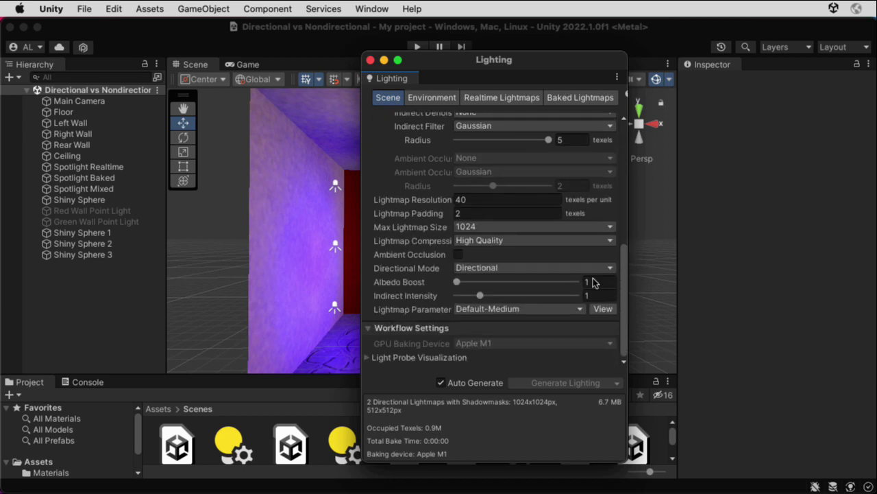
pyautogui.click(458, 255)
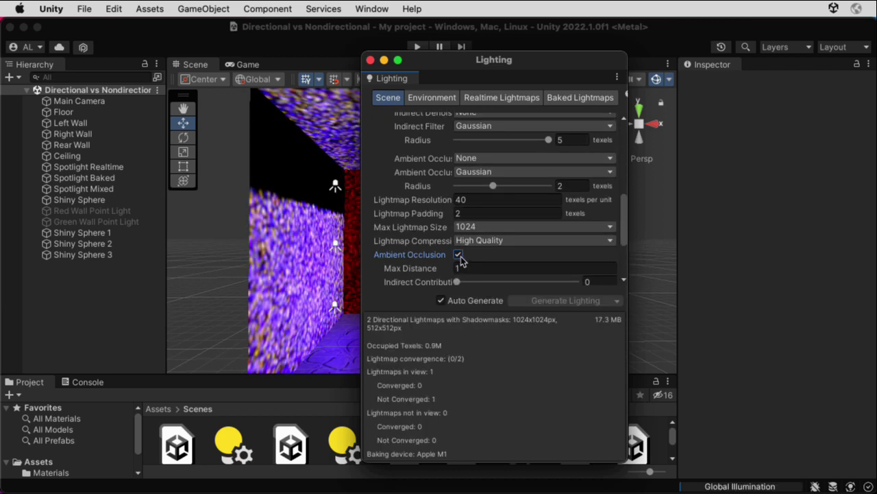
pyautogui.scroll(-5, 624, 240)
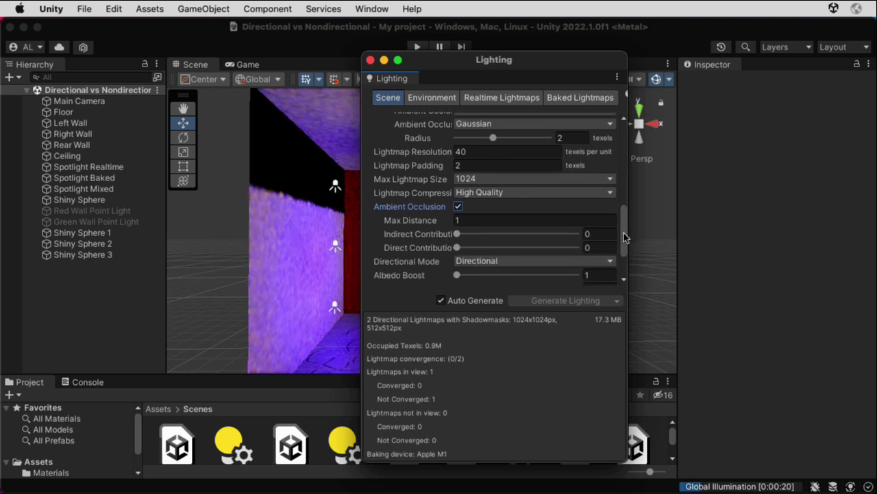
pyautogui.scroll(-1, 626, 242)
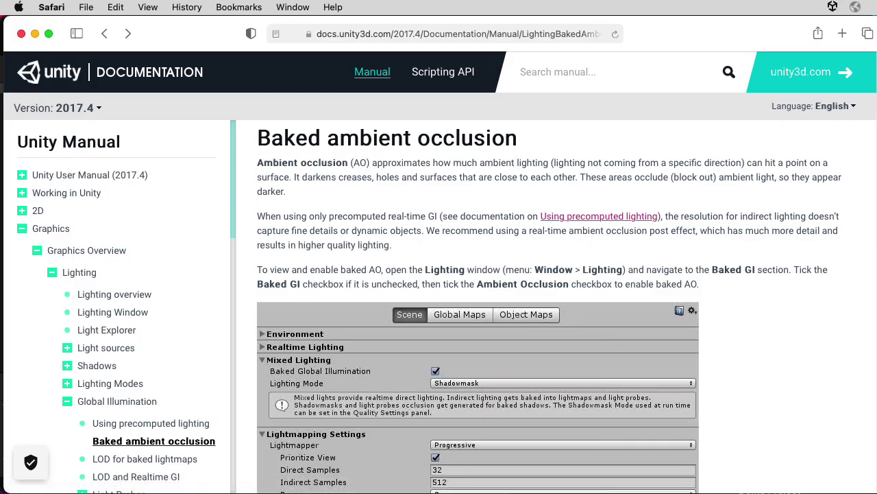
# Read the Unity manual page on baked ambient occlusion, including its Max Distance, Indirect and Direct properties
pyautogui.scroll(-10, 557, 306)
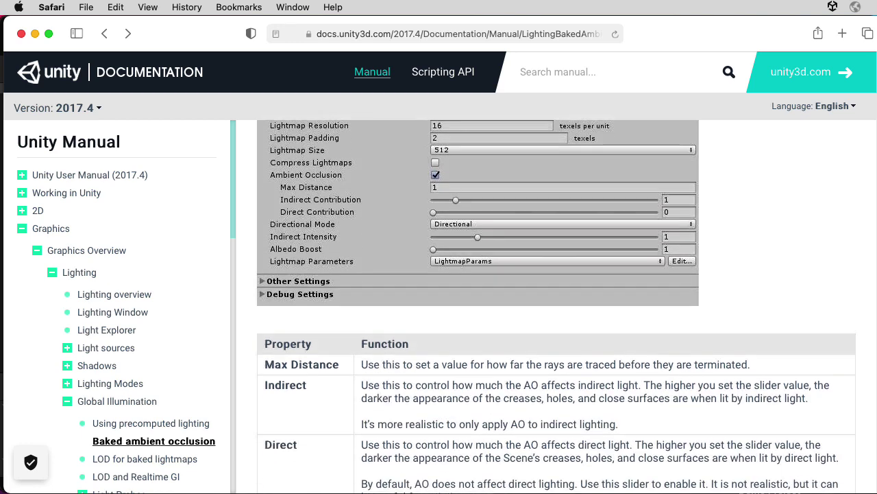
pyautogui.scroll(-3, 556, 306)
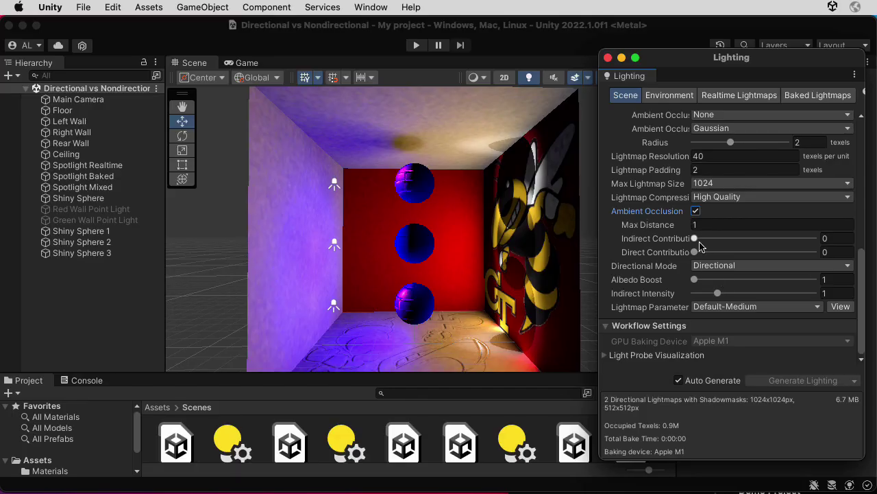
# Set the ambient occlusion Indirect Contribution to 1.89 and compare the baked room in the Game and Scene views
pyautogui.moveTo(695, 238); pyautogui.dragTo(717, 238)
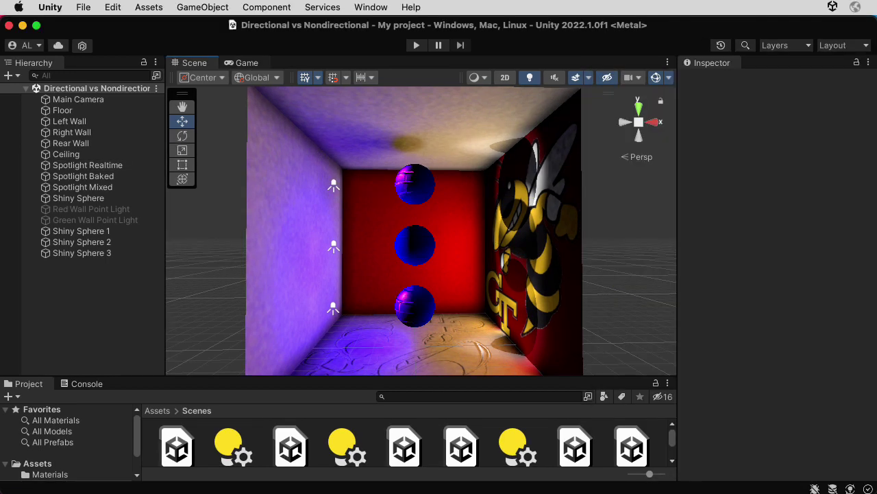
pyautogui.click(247, 63)
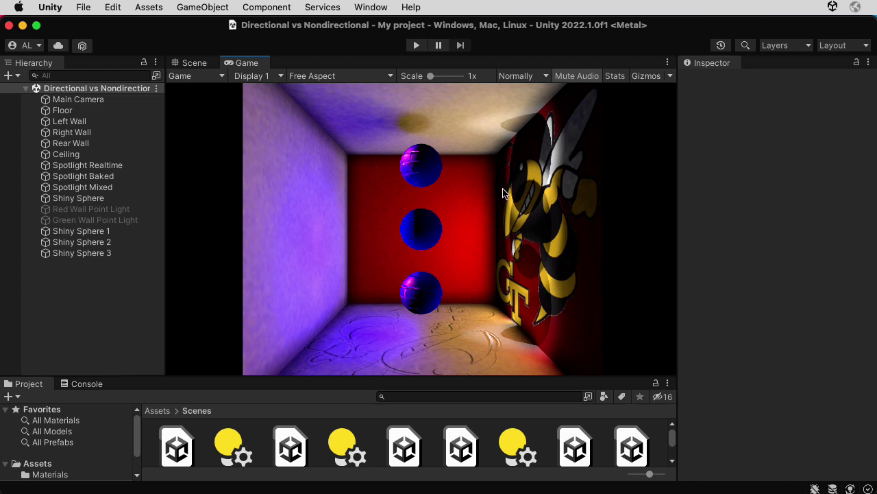
pyautogui.click(195, 63)
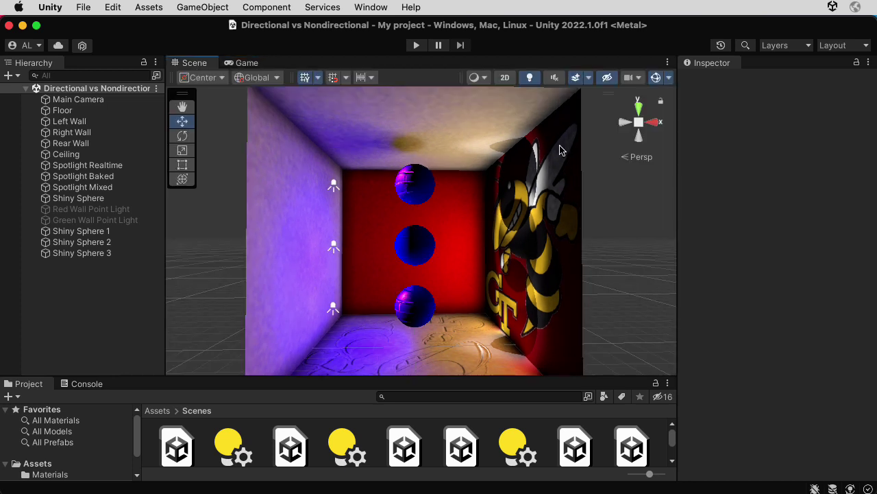
# Reopen the Lighting settings and set the ambient occlusion Direct Contribution to 1.84 and Indirect Contribution to 0
pyautogui.click(362, 7)
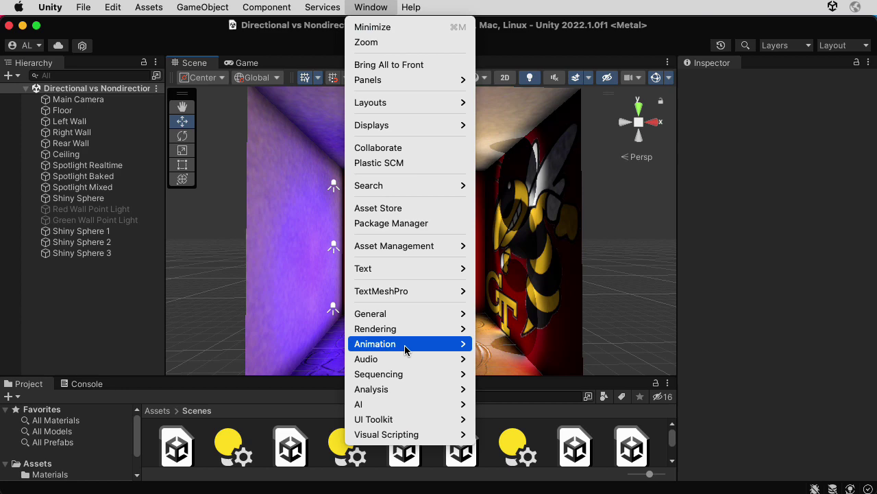
pyautogui.moveTo(407, 316)
pyautogui.moveTo(460, 334)
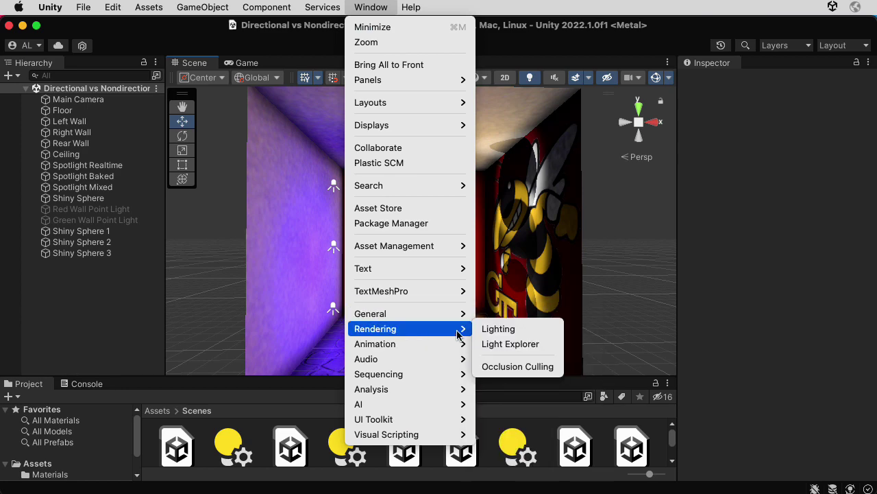
pyautogui.click(511, 330)
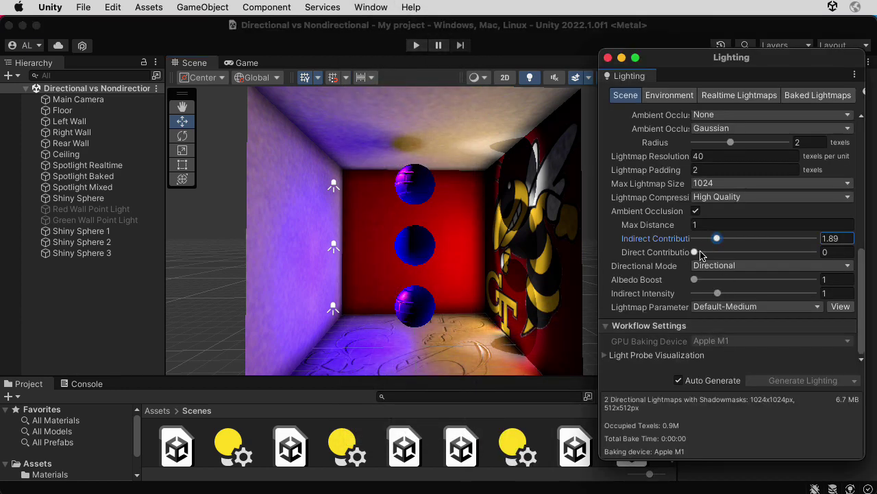
pyautogui.moveTo(697, 255); pyautogui.dragTo(718, 256)
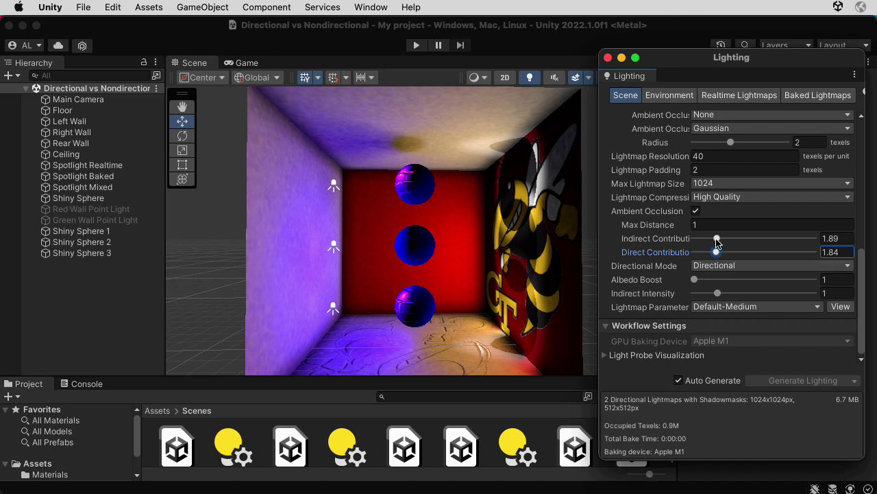
pyautogui.moveTo(717, 241); pyautogui.dragTo(640, 239)
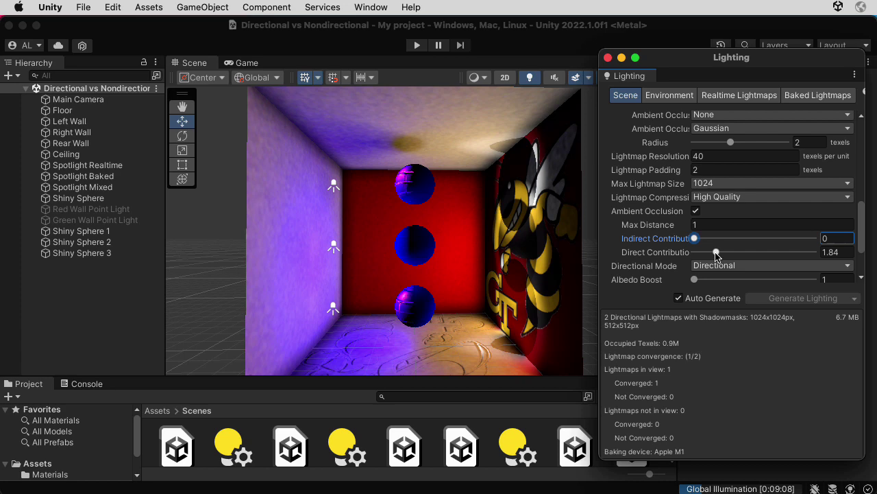
# Turn Ambient Occlusion off and back on to compare the baked lighting in the room
pyautogui.click(695, 211)
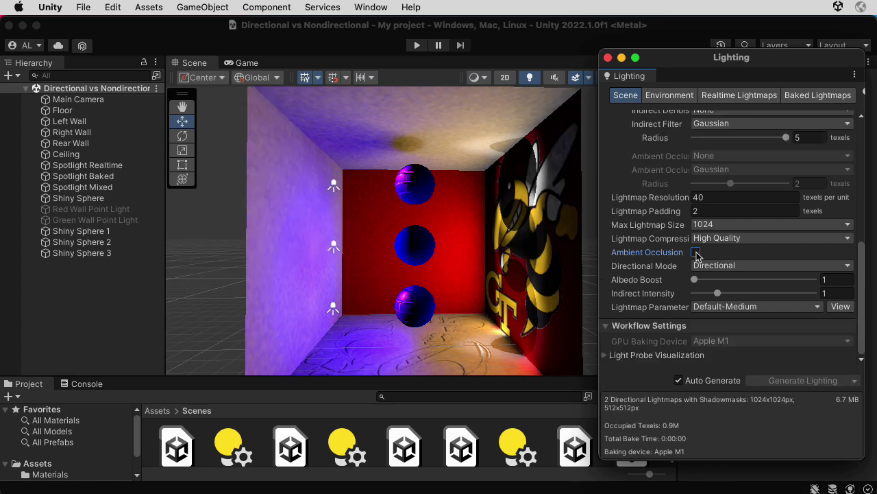
pyautogui.click(697, 253)
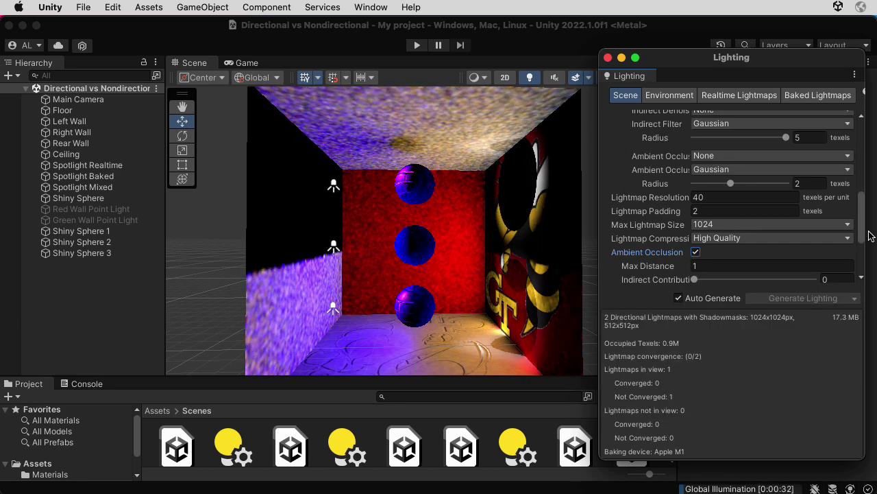
pyautogui.scroll(-3, 862, 233)
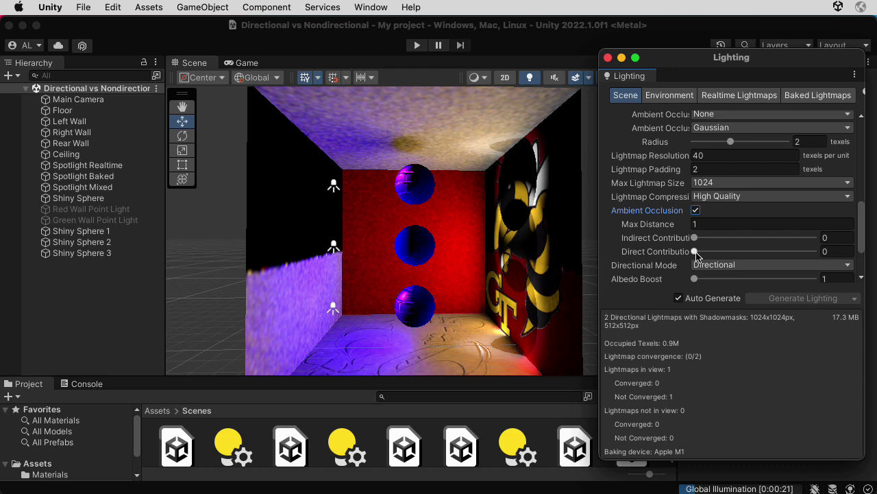
# Try ambient occlusion Direct Contribution values of 1.89 and 10, and reset it to 0
pyautogui.moveTo(696, 252); pyautogui.dragTo(719, 256)
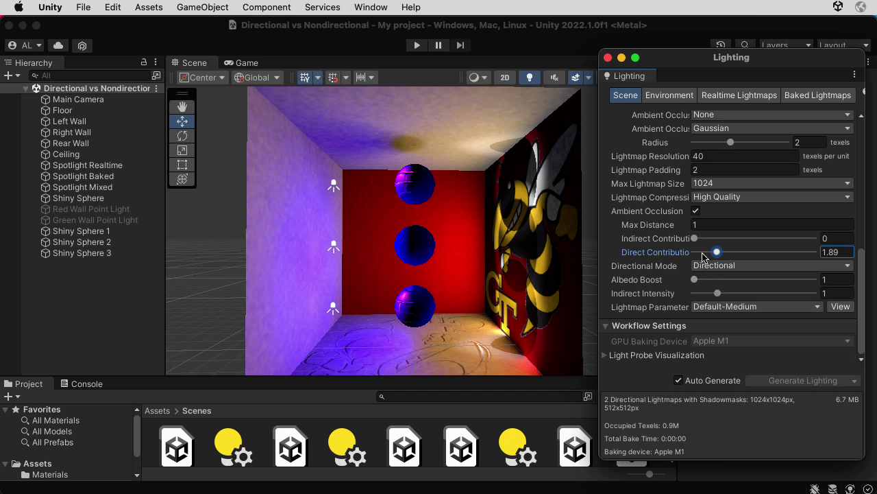
pyautogui.moveTo(717, 253); pyautogui.dragTo(813, 251)
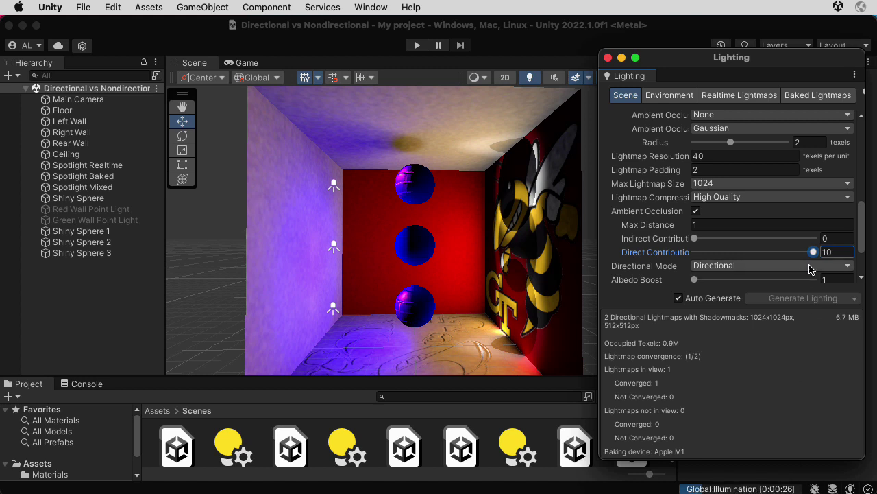
pyautogui.moveTo(814, 253); pyautogui.dragTo(671, 244)
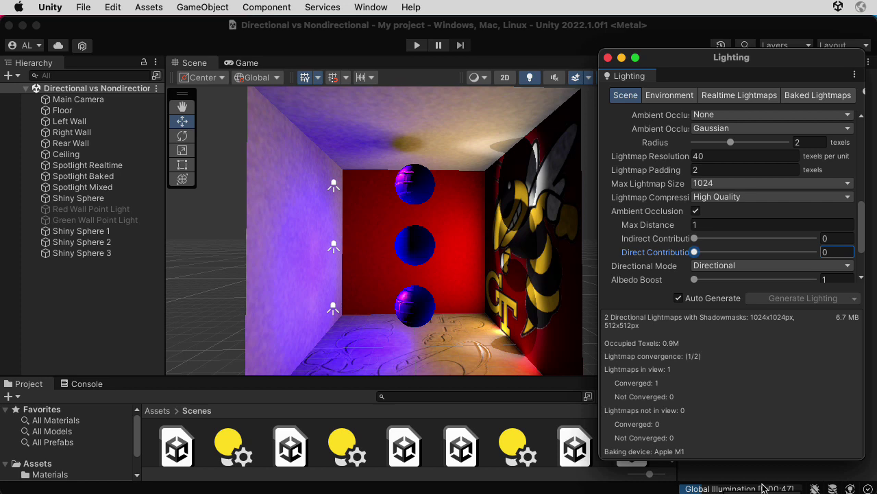
# Switch Ambient Occlusion off and on again to rebake, and set its Direct Contribution to 6.31
pyautogui.click(696, 211)
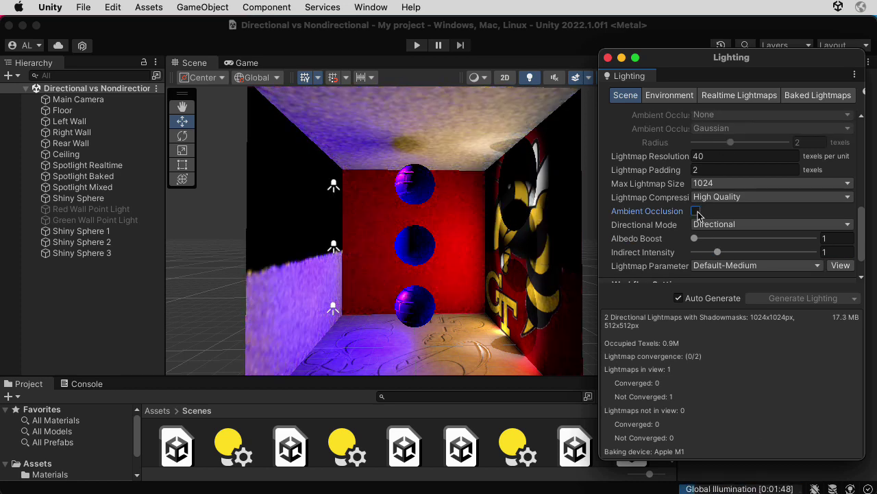
pyautogui.click(696, 211)
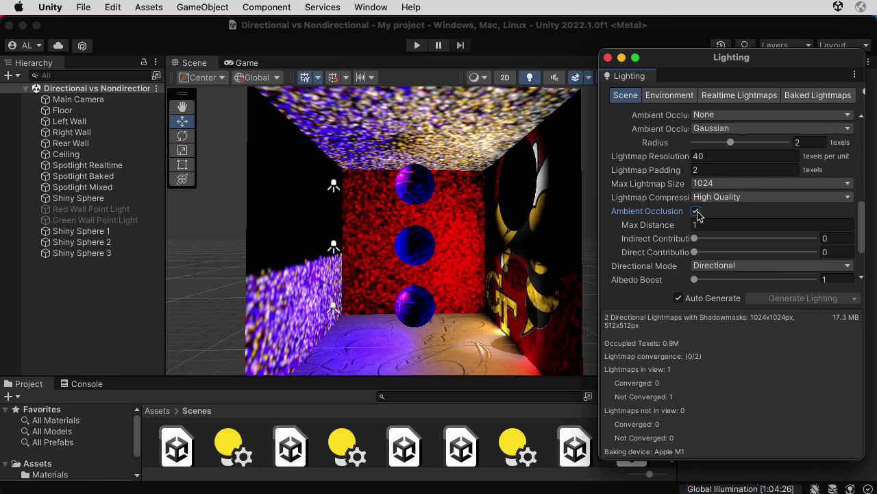
pyautogui.click(696, 252)
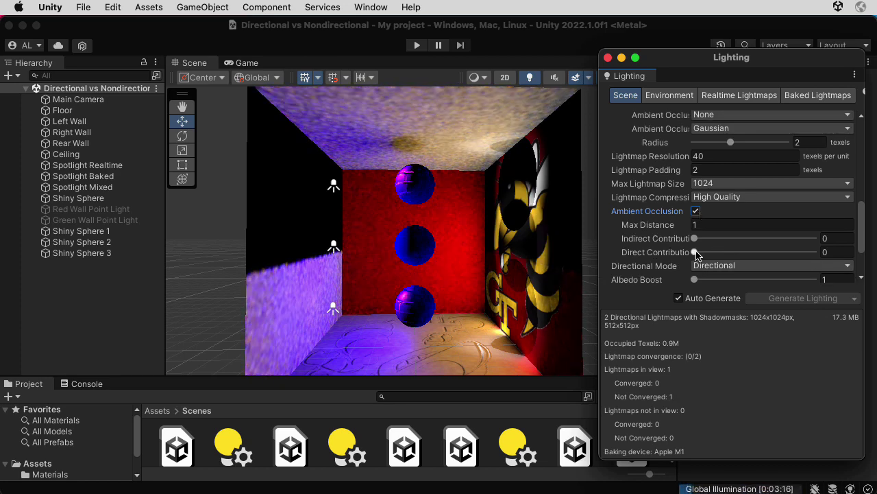
pyautogui.moveTo(696, 254); pyautogui.dragTo(771, 263)
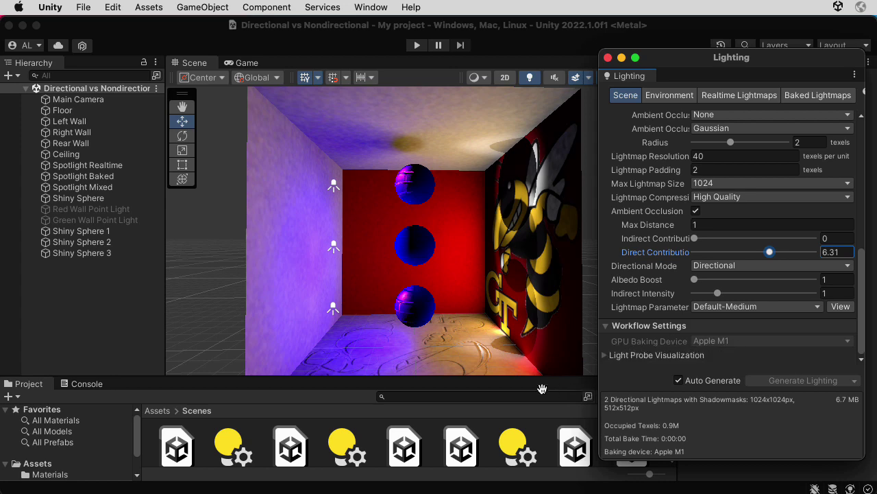
# Take a screenshot cropped to the room in the Scene view, without the Lighting settings
pyautogui.press('super+shift+5')
pyautogui.moveTo(532, 402); pyautogui.dragTo(370, 129)
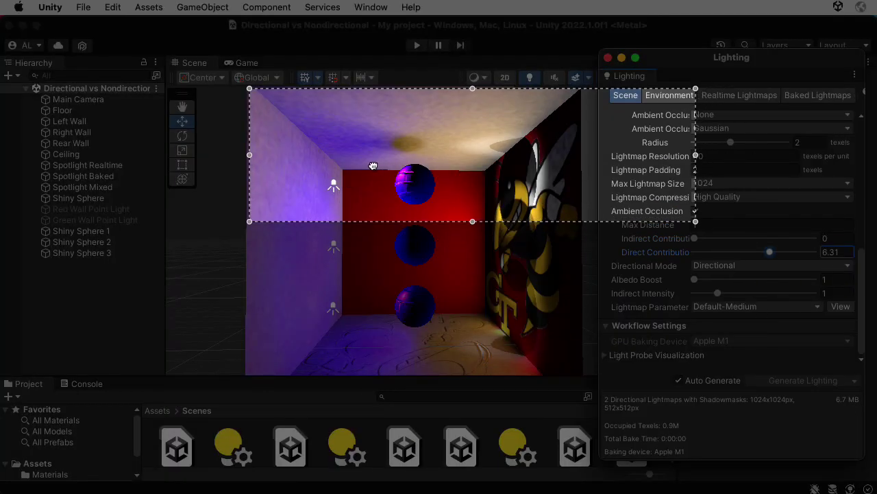
pyautogui.moveTo(693, 222); pyautogui.dragTo(578, 376)
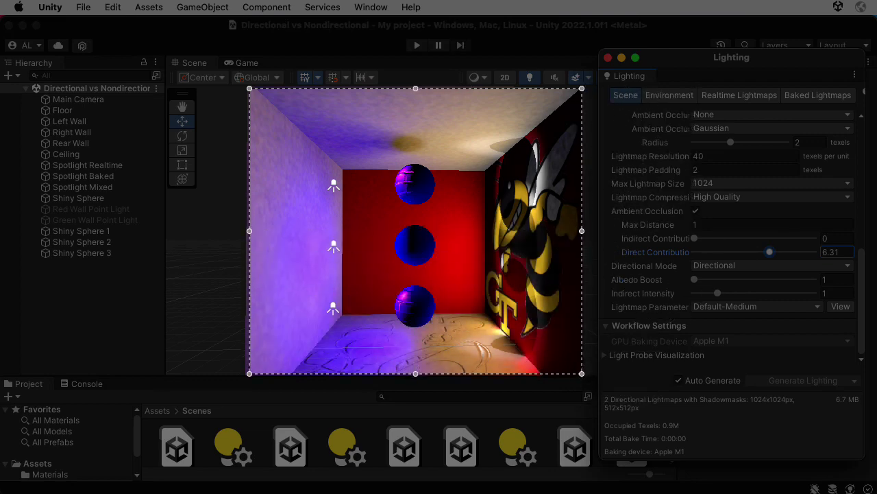
pyautogui.press('Return')
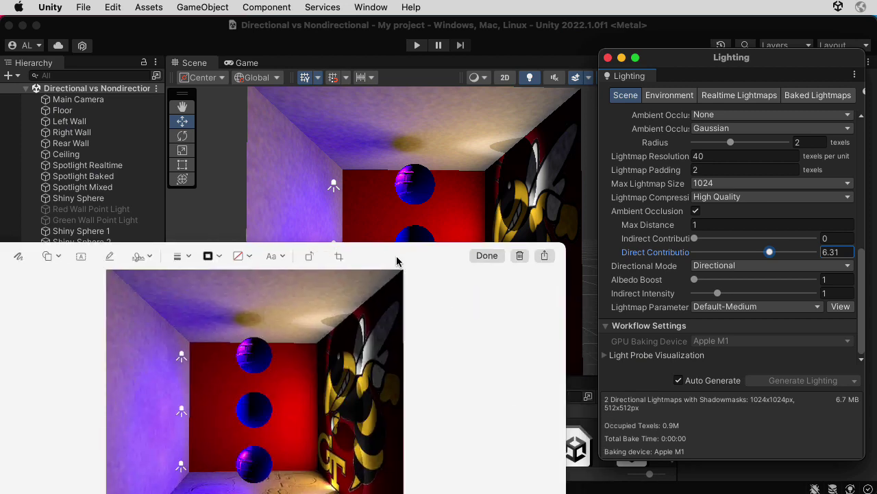
# Turn Ambient Occlusion off, compare the room screenshot with the rebaked Scene view, and close the screenshot
pyautogui.moveTo(398, 261); pyautogui.dragTo(213, 123)
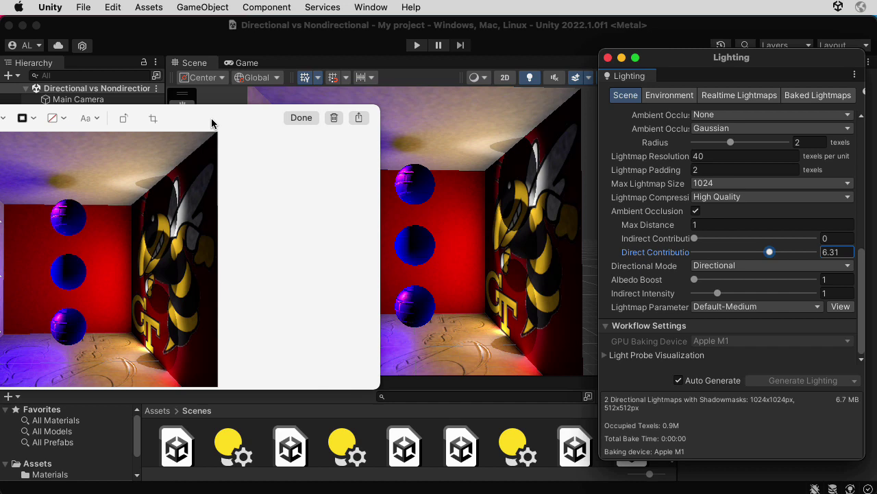
pyautogui.click(696, 211)
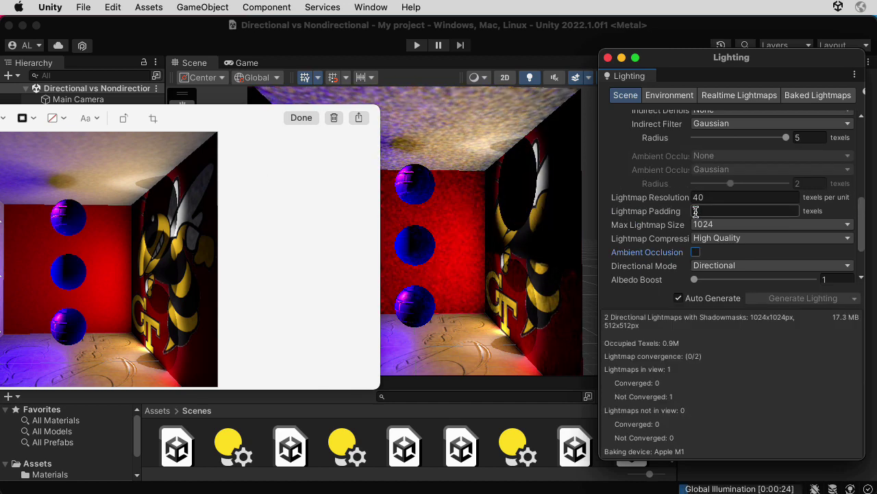
pyautogui.moveTo(215, 110); pyautogui.dragTo(276, 94)
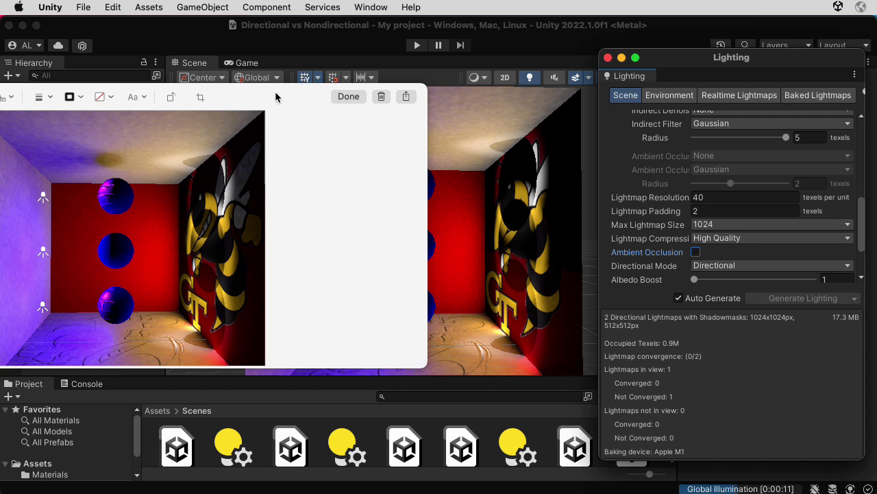
pyautogui.doubleClick(276, 96)
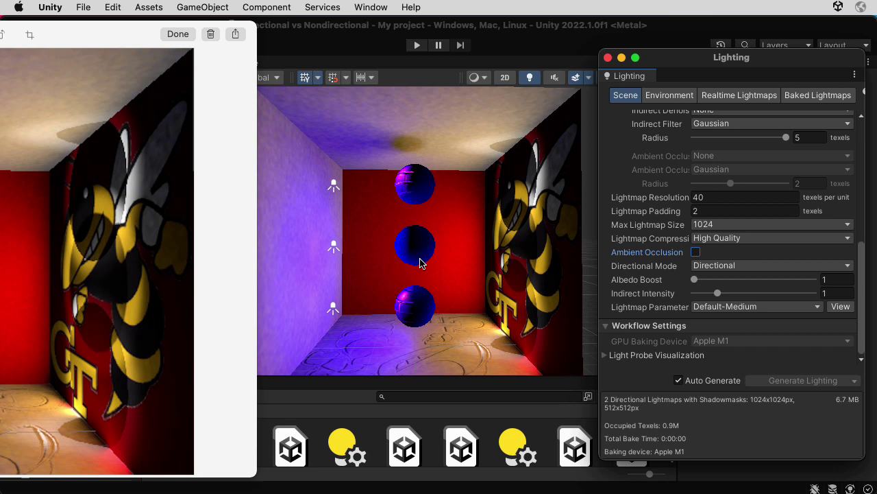
pyautogui.click(180, 36)
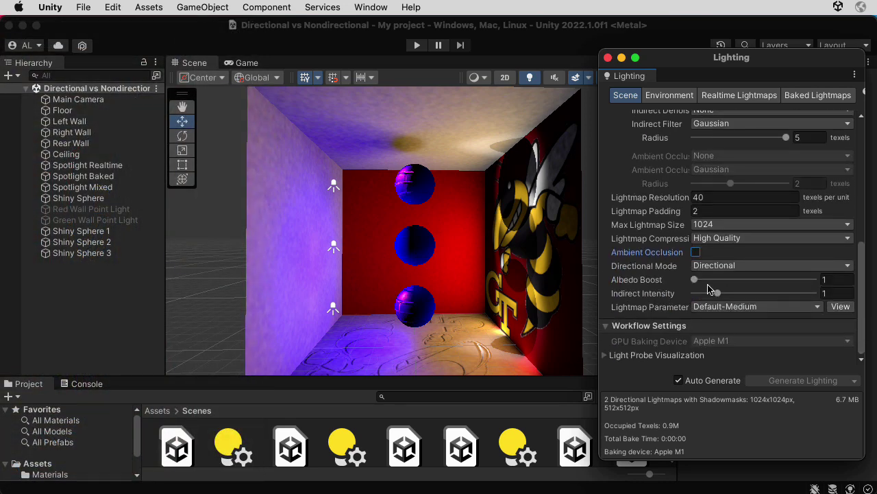
# Turn Ambient Occlusion back on with Direct Contribution at 0 and Indirect Contribution raised to its maximum
pyautogui.click(696, 252)
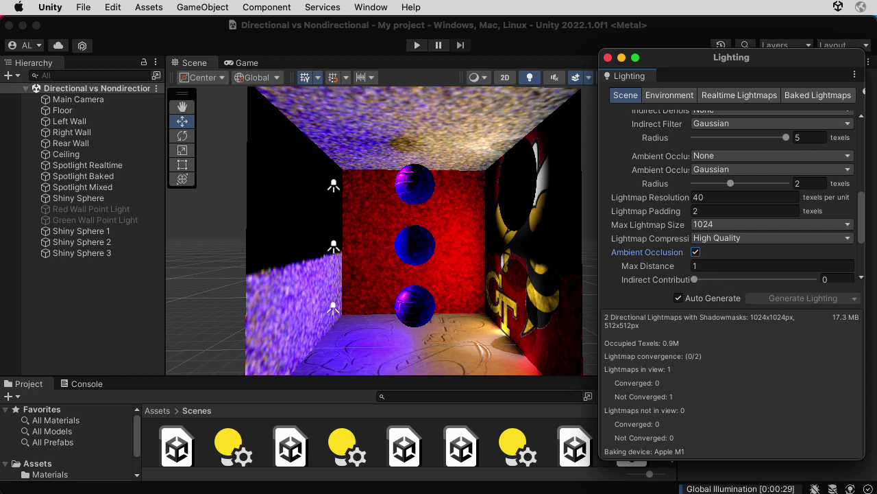
pyautogui.scroll(-5, 726, 206)
pyautogui.moveTo(695, 192)
pyautogui.mouseDown()
pyautogui.moveTo(768, 196)
pyautogui.moveTo(695, 193)
pyautogui.mouseUp()
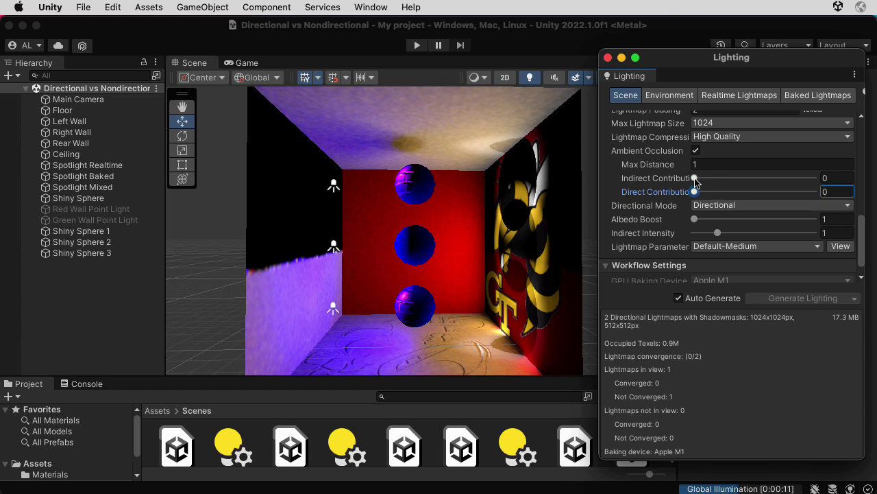
pyautogui.moveTo(695, 177); pyautogui.dragTo(823, 191)
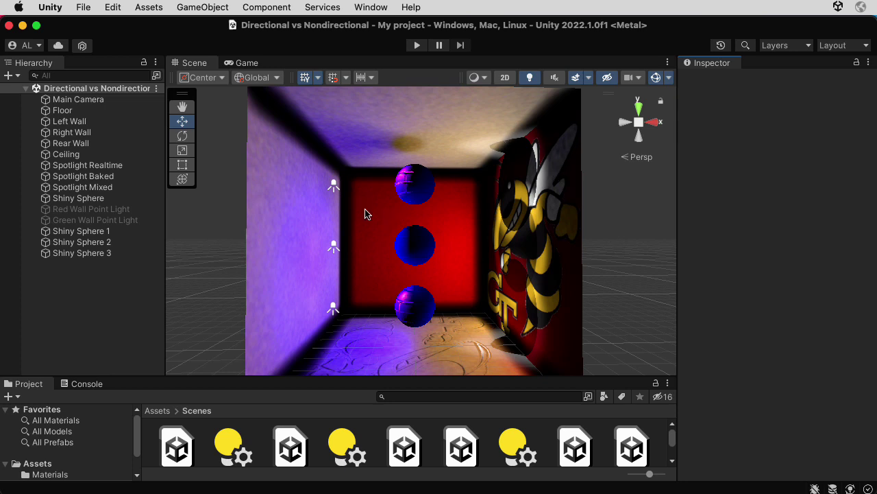
# Display the Scene view in Baked Lightmap mode and open the rear wall's baked lightmap preview
pyautogui.click(484, 80)
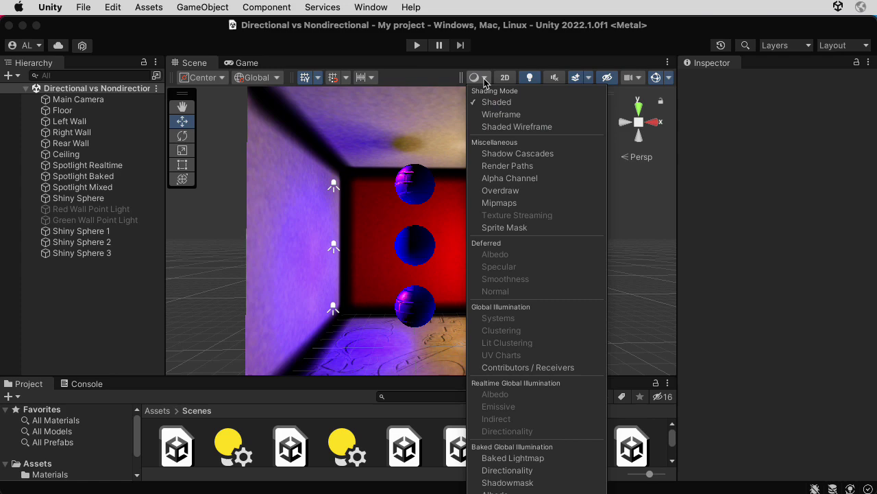
pyautogui.click(528, 458)
pyautogui.click(353, 307)
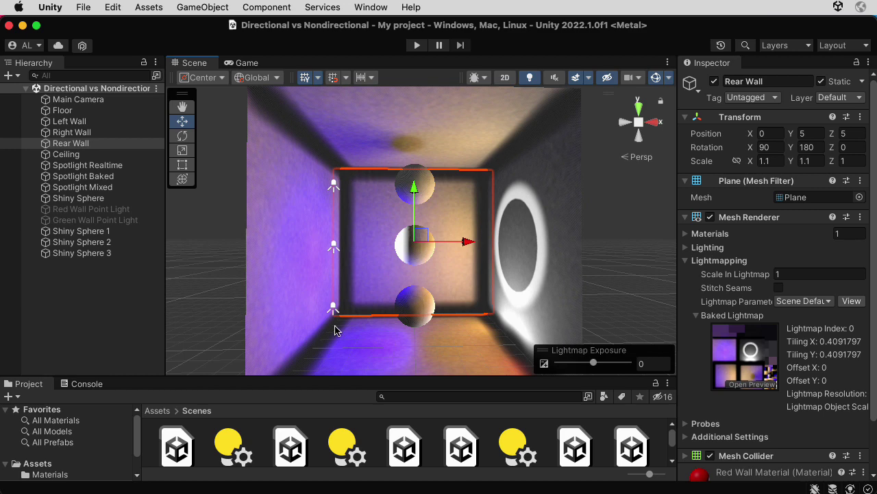
pyautogui.click(752, 384)
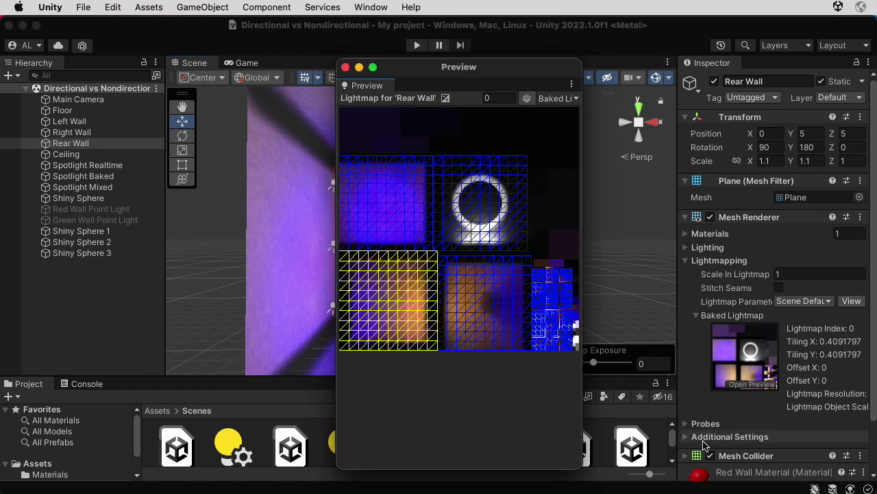